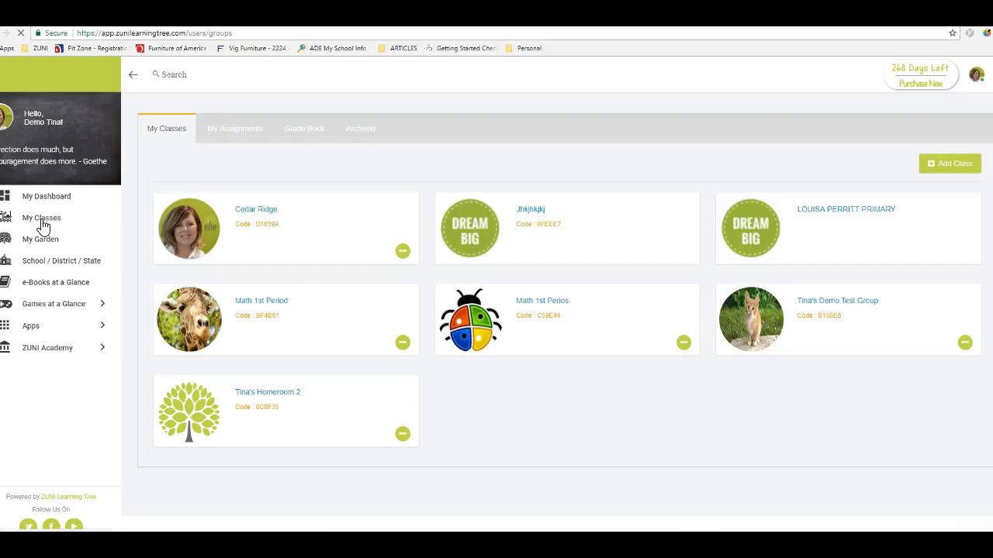
- Go to My Classes to list all seven classes, including Math 1st Period
{"action": "left_click", "coordinate": [42, 225]}
{"action": "left_click", "coordinate": [205, 225]}
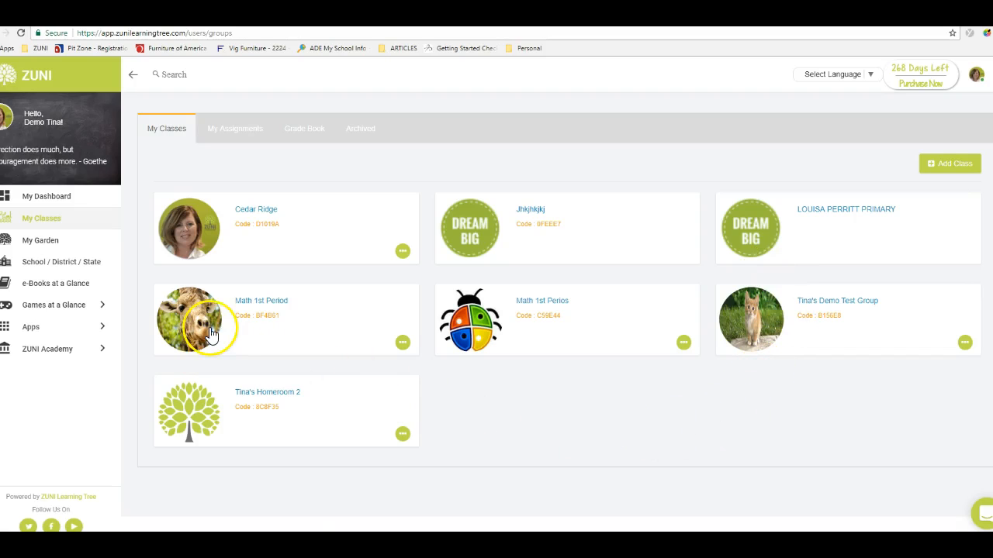
- Edit Math 1st Period from its card's options menu to see its current member
{"action": "left_click", "coordinate": [404, 342]}
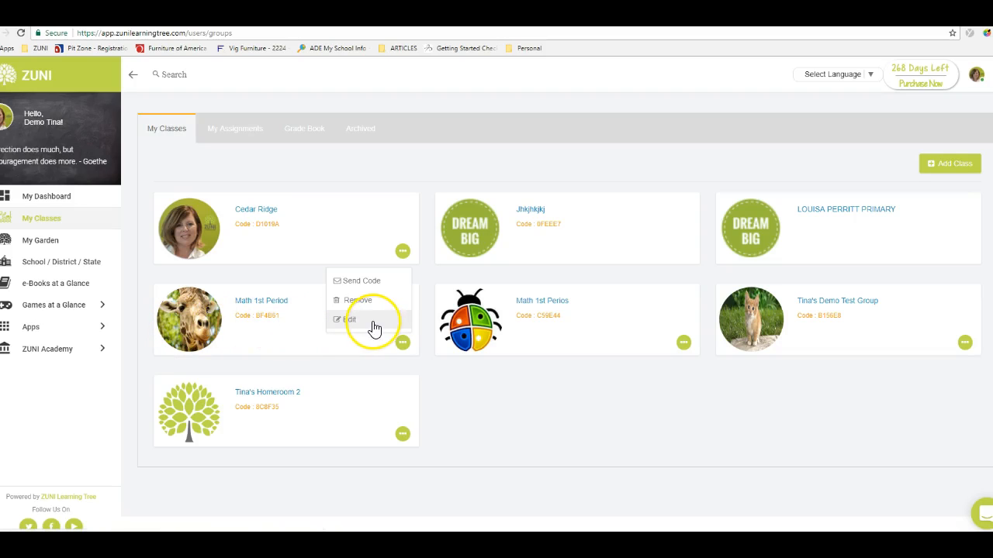
{"action": "left_click", "coordinate": [198, 330]}
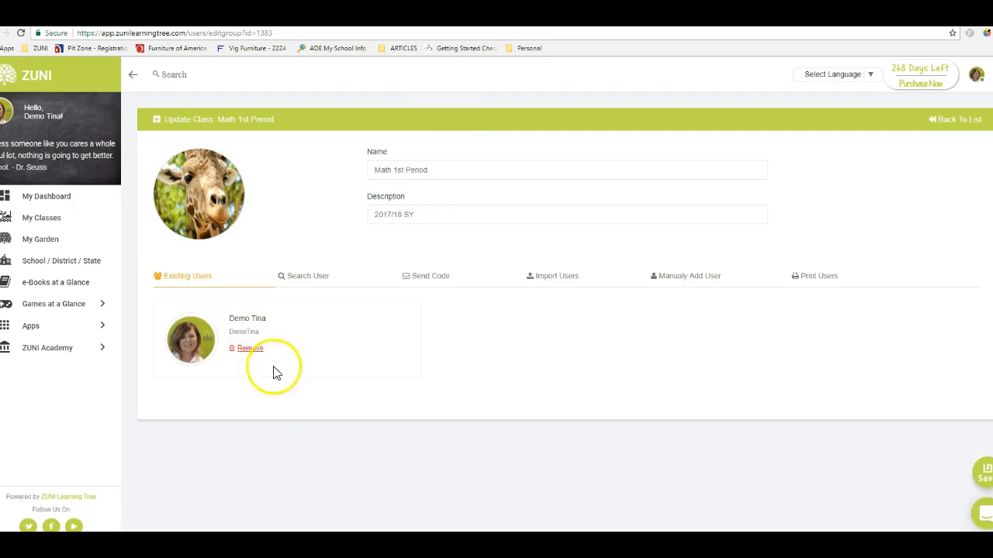
- Search existing users by the teacher's first name, limited to ZUNI DEMO SCHOOL
{"action": "left_click", "coordinate": [303, 281]}
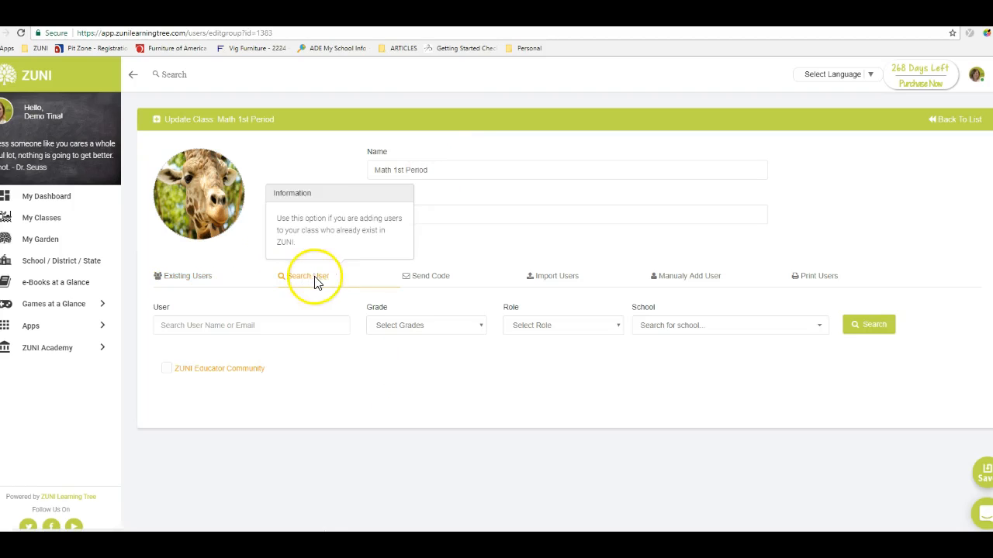
{"action": "left_click", "coordinate": [293, 325]}
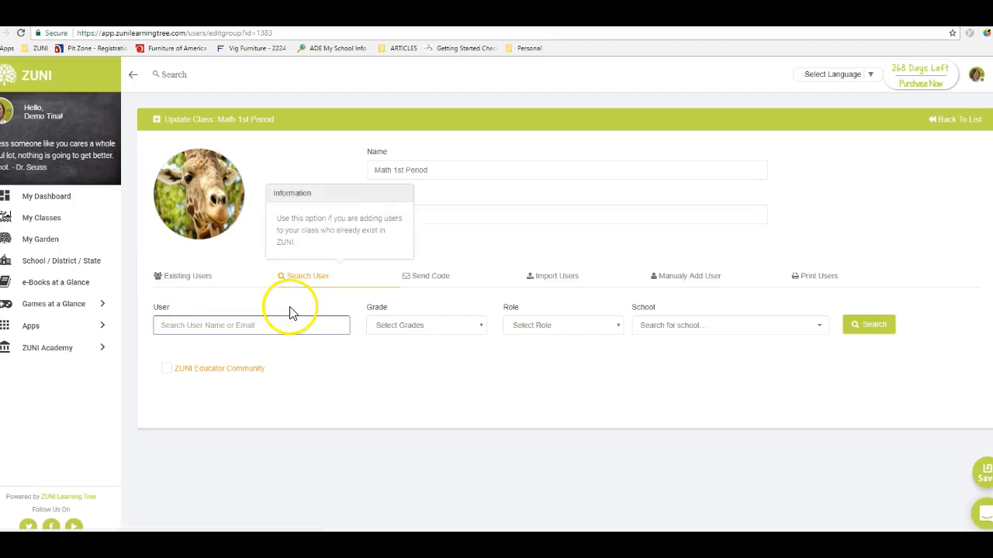
{"action": "type", "text": "robin"}
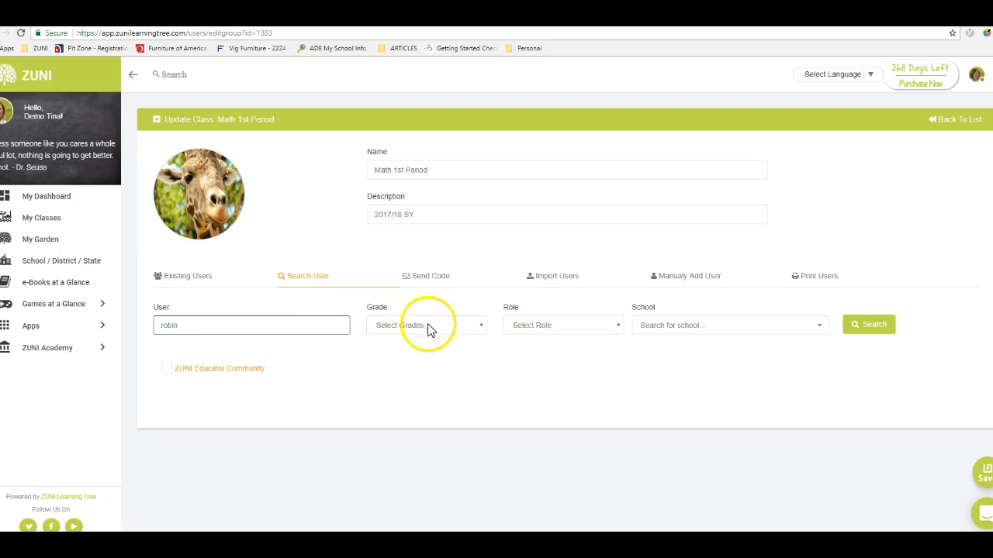
{"action": "left_click", "coordinate": [702, 329]}
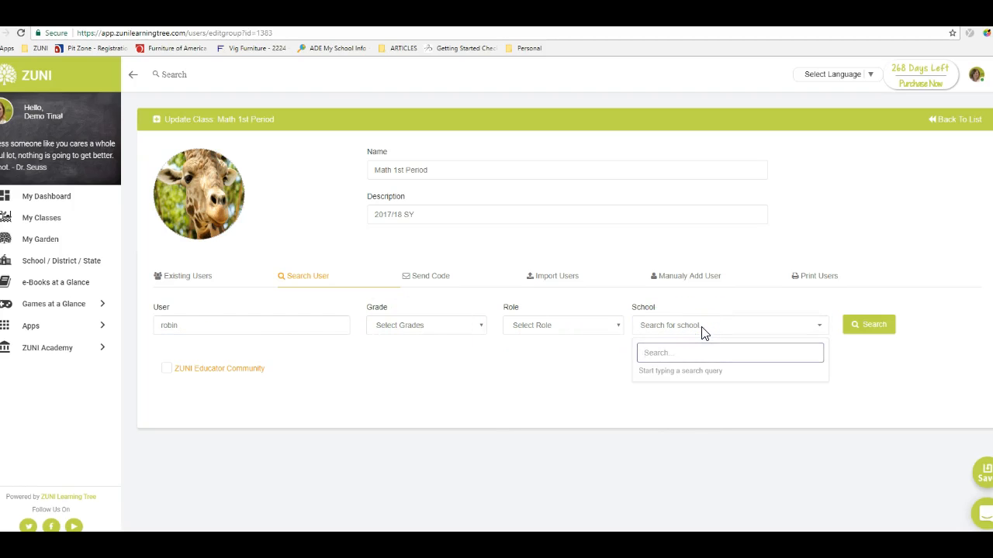
{"action": "type", "text": "zuni"}
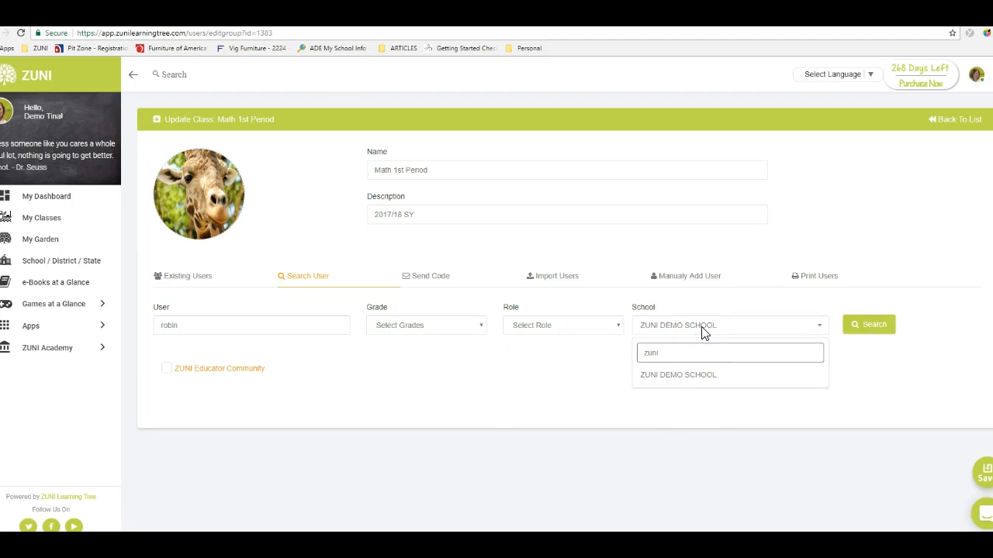
{"action": "left_click", "coordinate": [684, 374]}
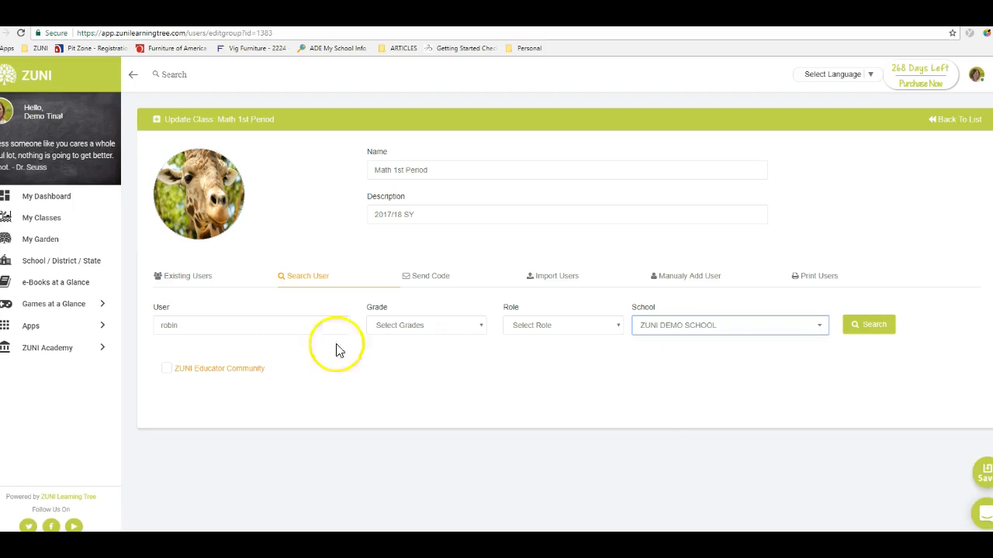
{"action": "left_click", "coordinate": [872, 326]}
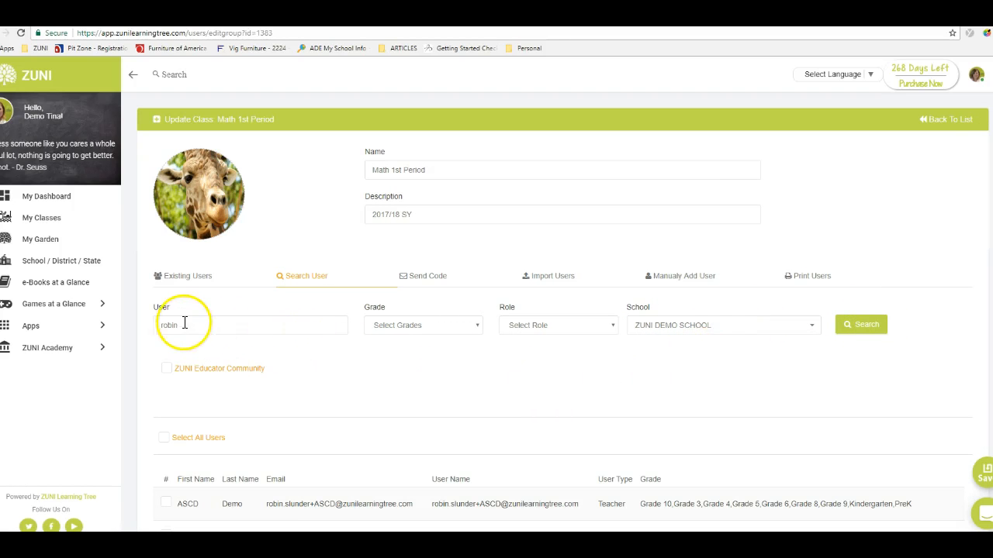
- Tick only the second search result and save it into Math 1st Period
{"action": "scroll", "coordinate": [352, 383], "scroll_direction": "down", "scroll_amount": 1}
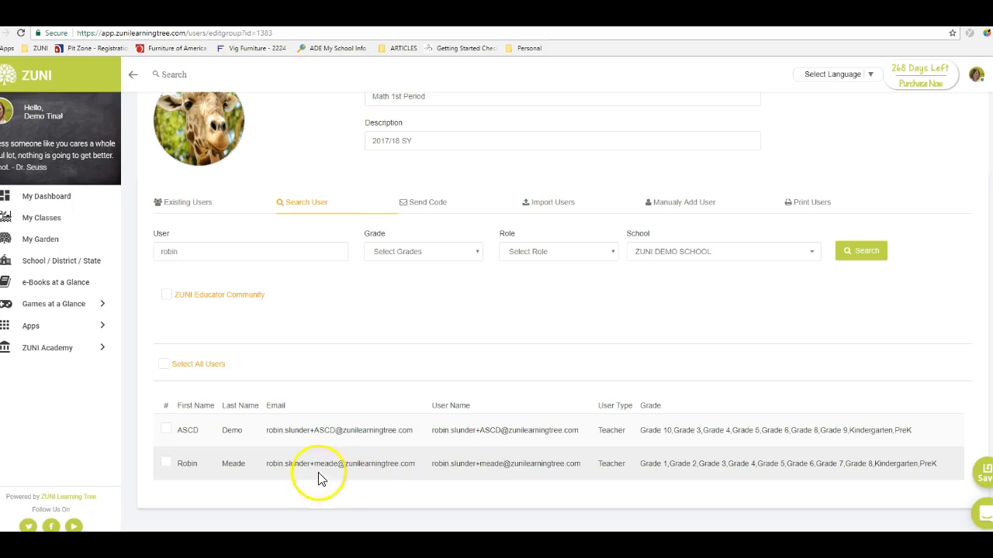
{"action": "left_click", "coordinate": [165, 464]}
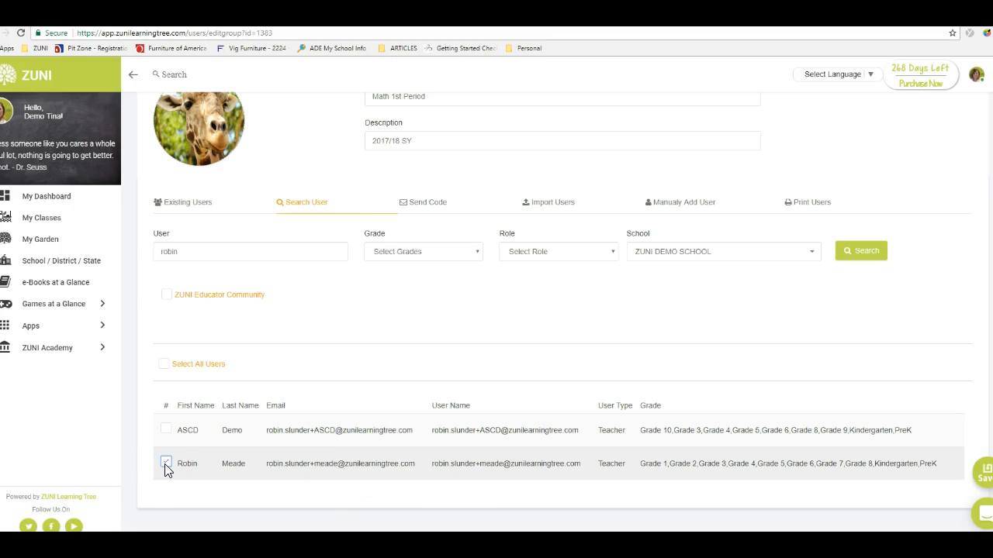
{"action": "left_click", "coordinate": [162, 365]}
{"action": "left_click", "coordinate": [168, 431]}
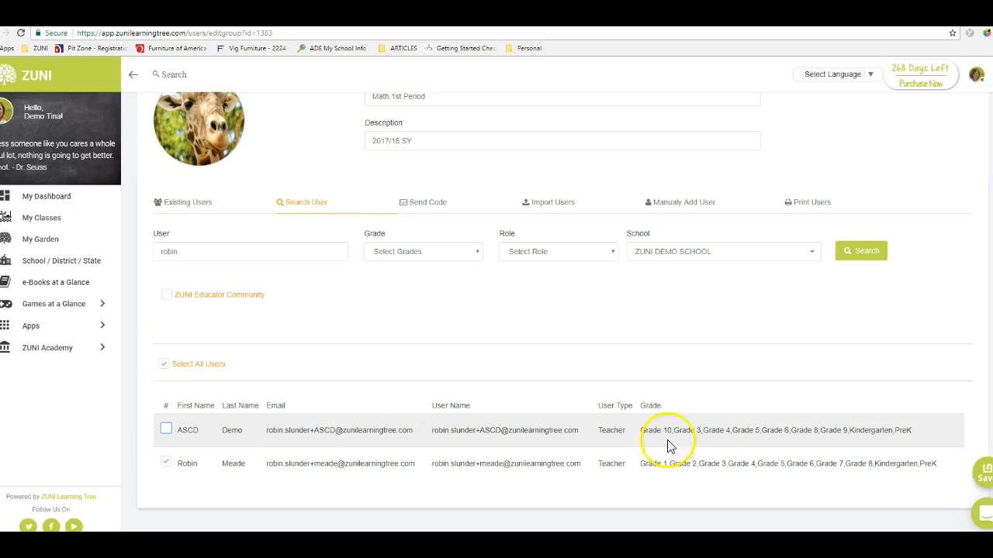
{"action": "left_click", "coordinate": [983, 475]}
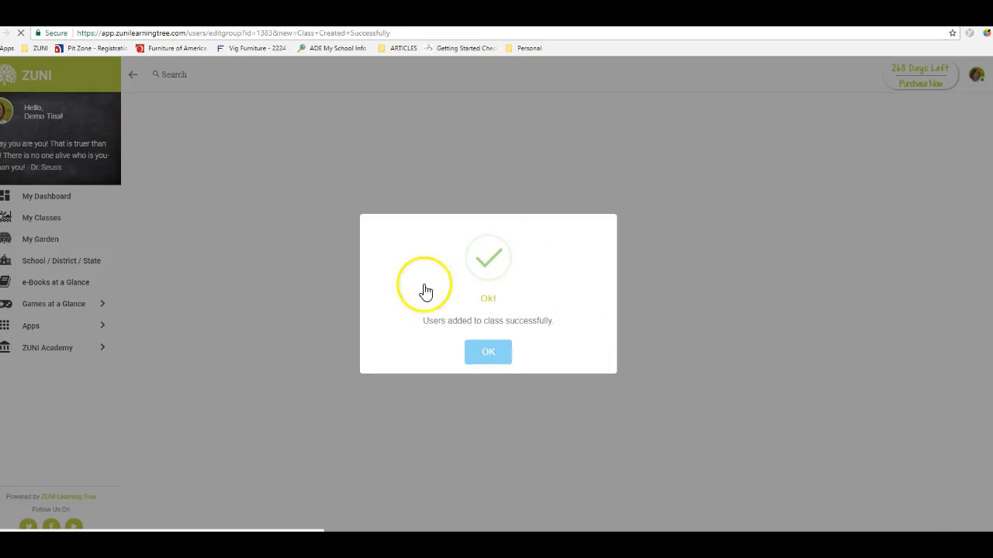
- Dismiss the users-added confirmation and switch to the Manually Add User section
{"action": "left_click", "coordinate": [489, 360]}
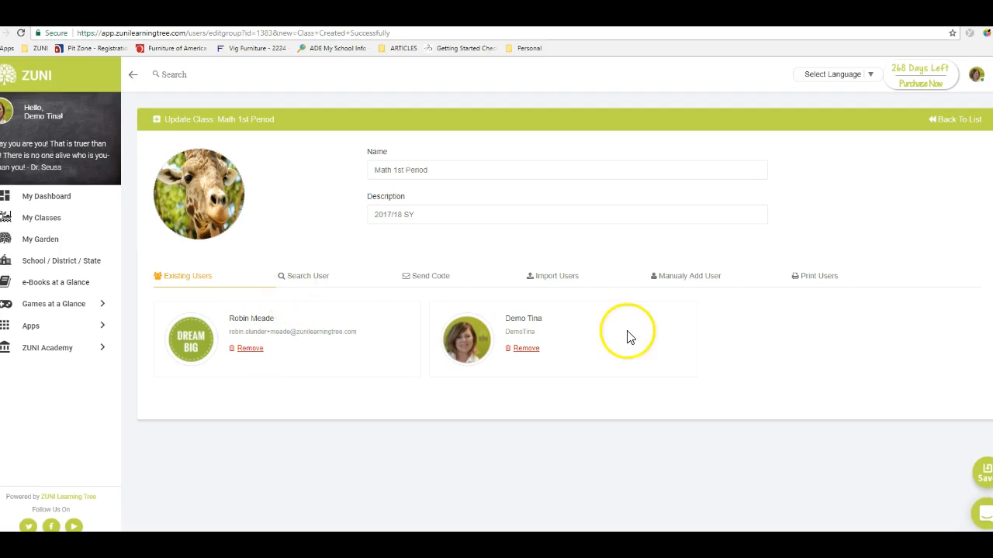
{"action": "left_click", "coordinate": [698, 279]}
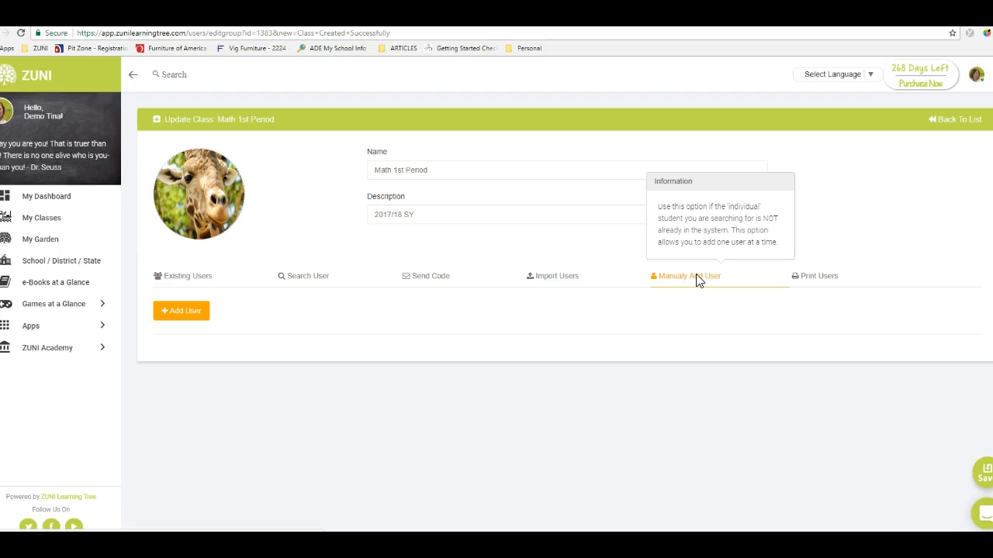
- Bring up the Create Student to Class Math 1st Period form with Add User
{"action": "left_click", "coordinate": [169, 312]}
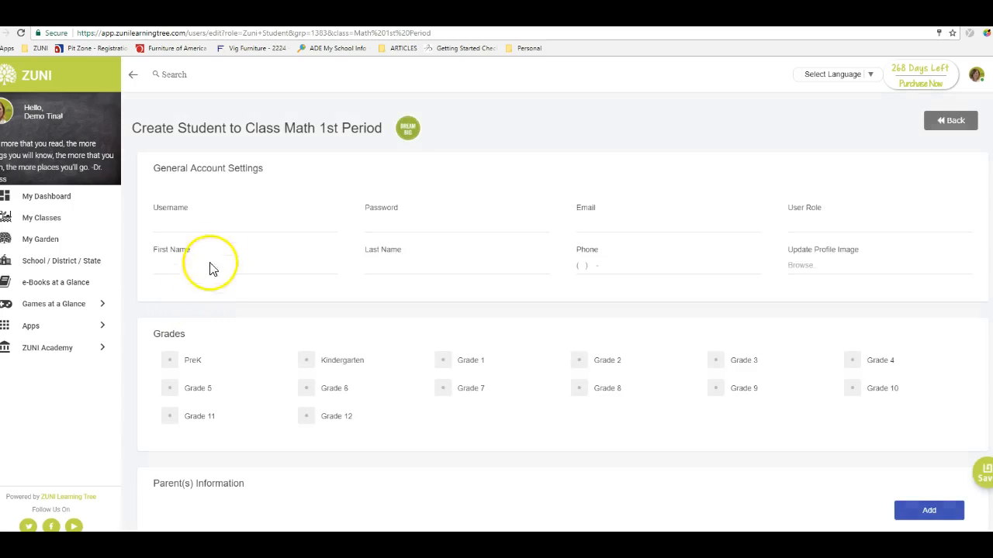
- Enter the new student's username, password, first name and last name, leaving Email blank
{"action": "left_click", "coordinate": [193, 224]}
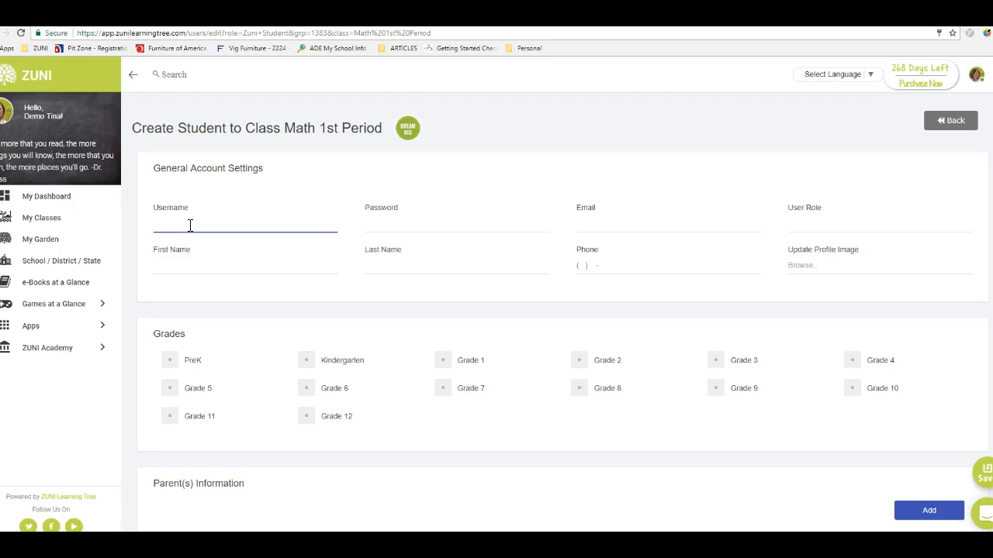
{"action": "key", "text": "Tab"}
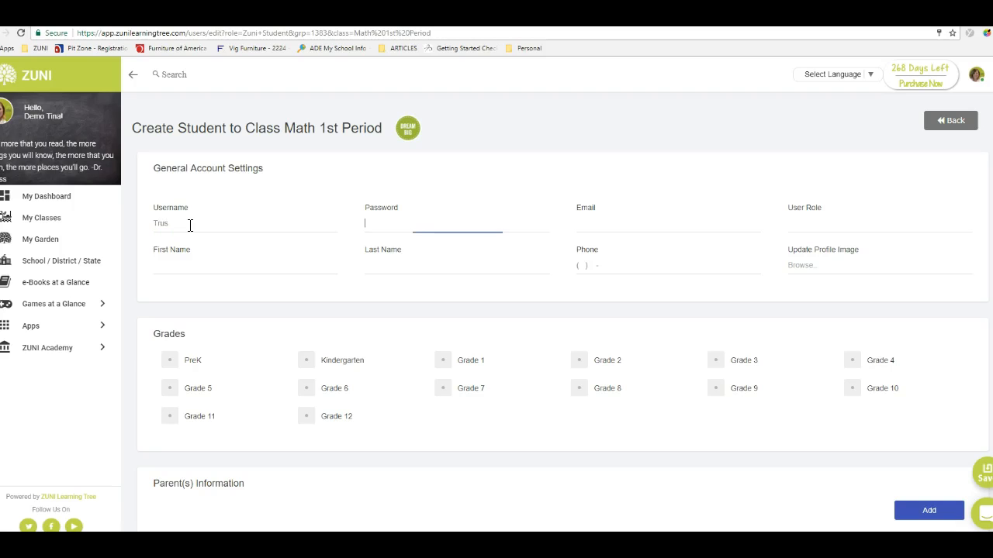
{"action": "key", "text": "shift+Tab"}
{"action": "type", "text": "Tr"}
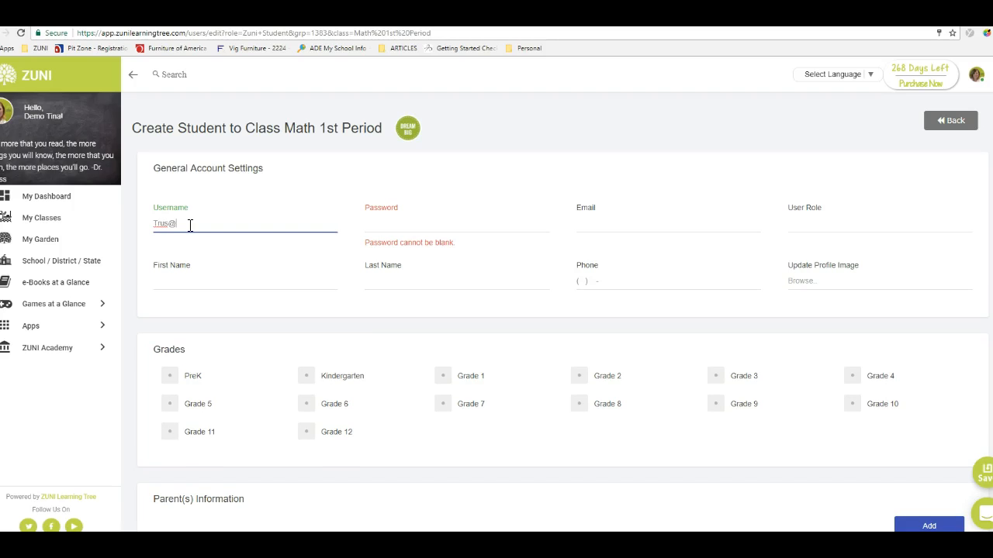
{"action": "key", "text": "Tab"}
{"action": "key", "text": "Tab"}
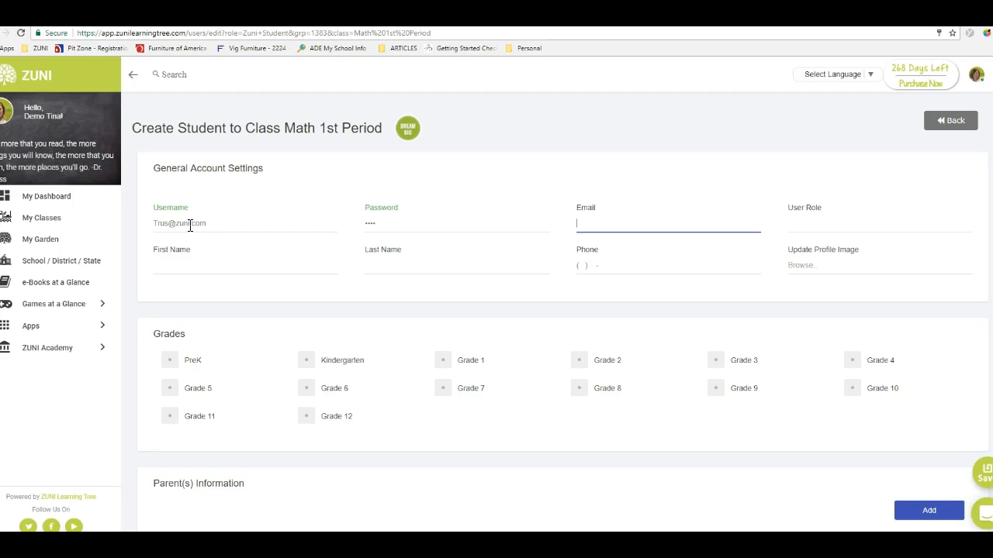
{"action": "key", "text": "Tab"}
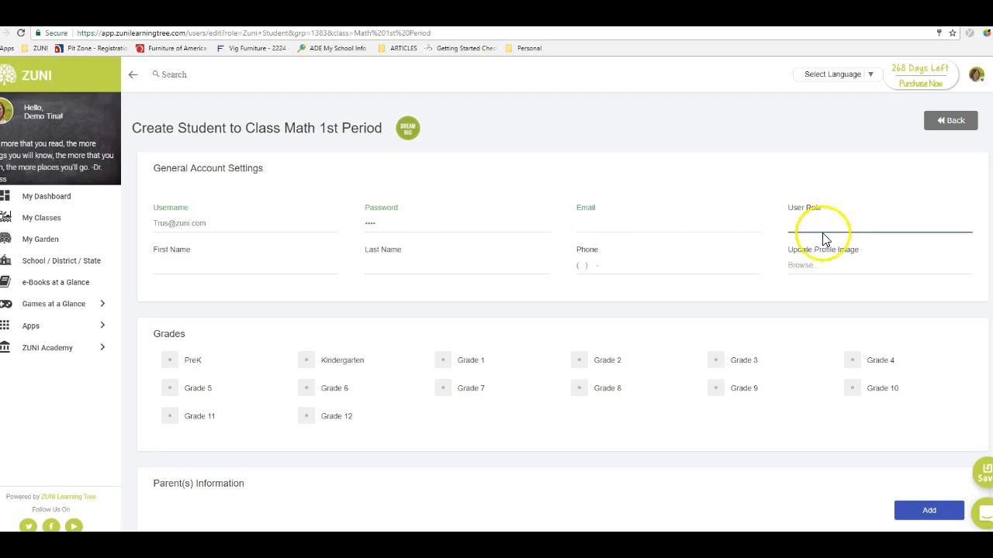
{"action": "left_click", "coordinate": [213, 267]}
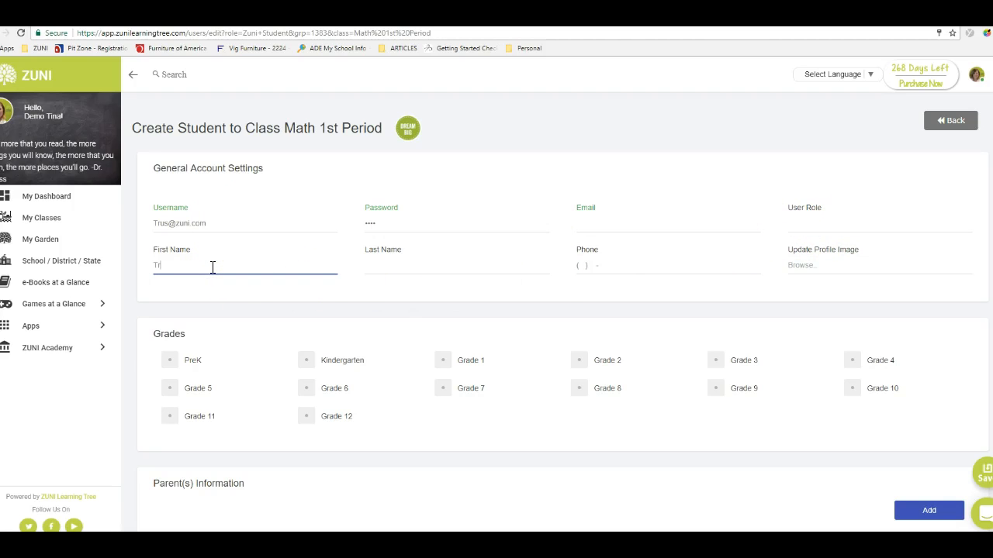
{"action": "key", "text": "Tab"}
{"action": "type", "text": "M"}
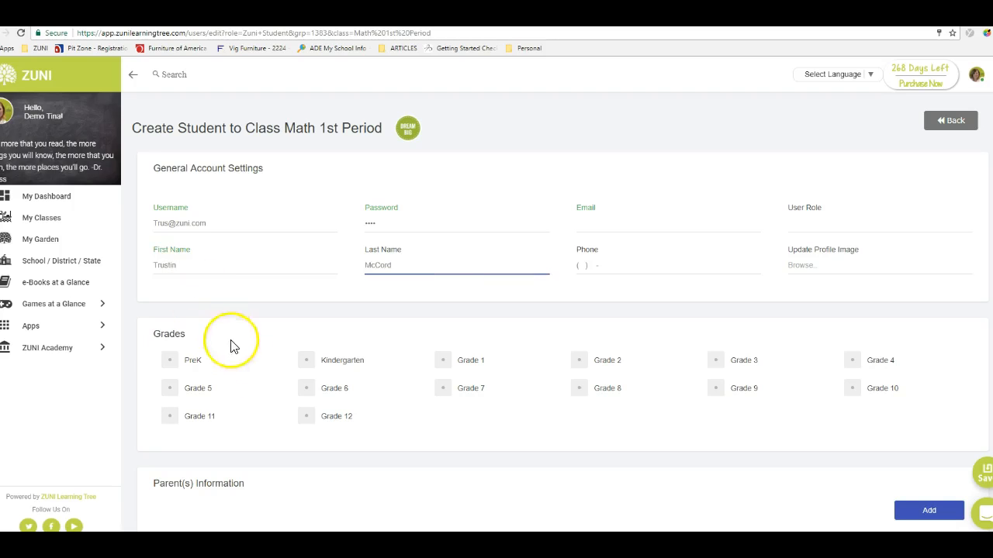
- Tick Grade 1, add a Parent(s) Information entry, and save the new student
{"action": "left_click", "coordinate": [446, 361]}
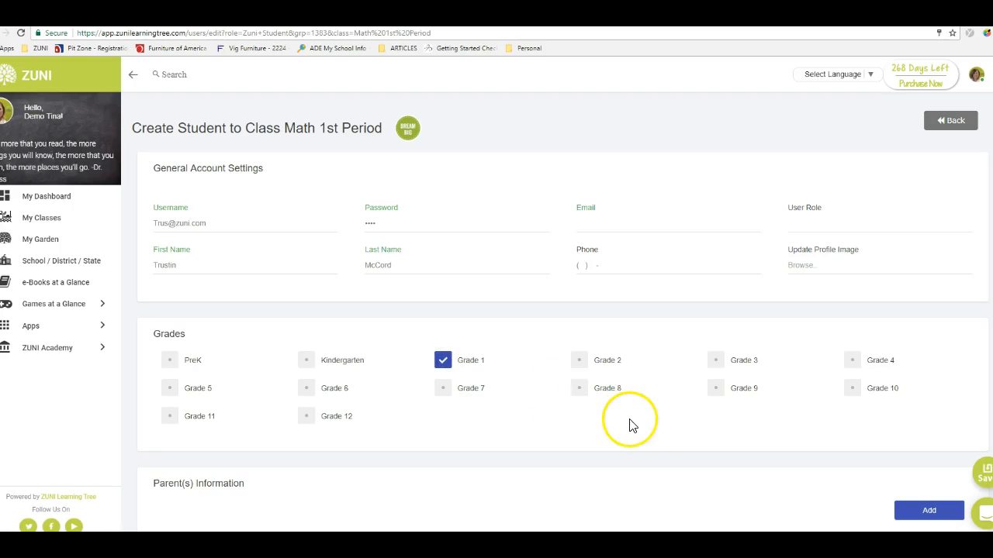
{"action": "scroll", "coordinate": [624, 422], "scroll_direction": "down", "scroll_amount": 1}
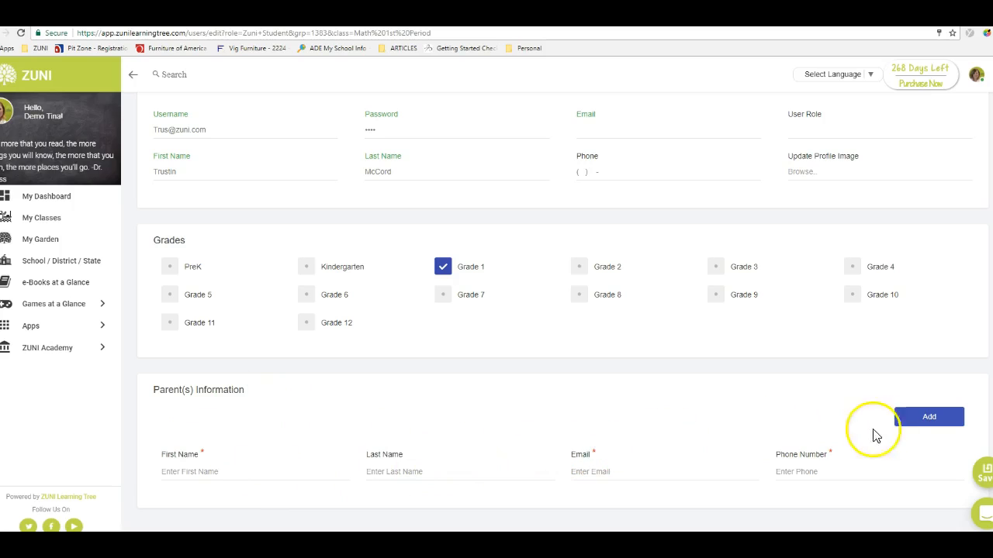
{"action": "left_click", "coordinate": [940, 419]}
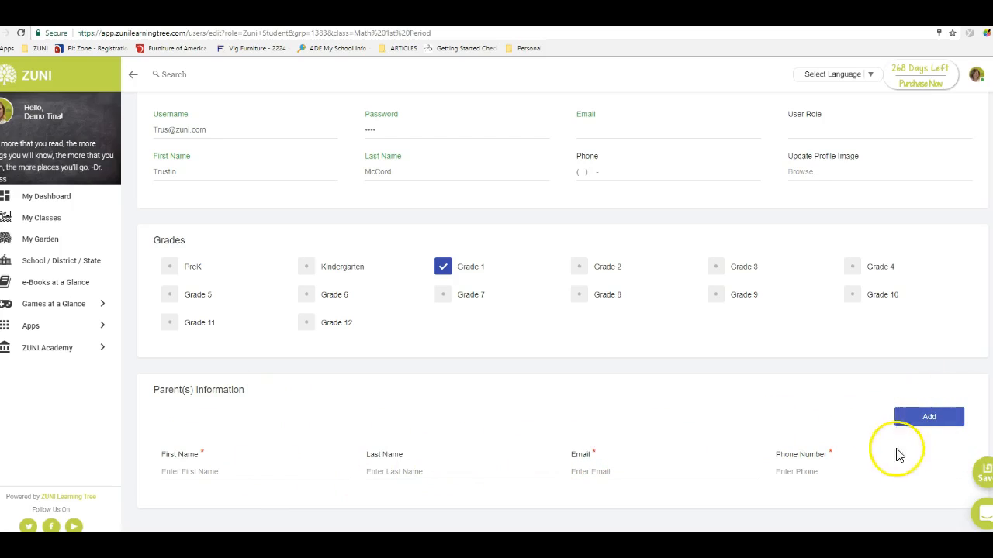
{"action": "left_click", "coordinate": [981, 482]}
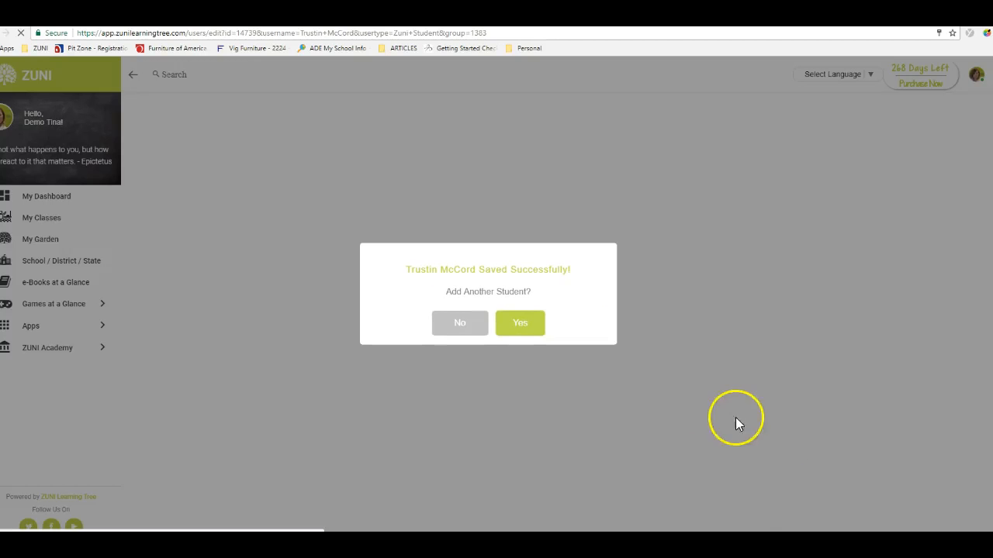
- Answer No to adding another student, then save Math 1st Period with three members
{"action": "left_click", "coordinate": [482, 329]}
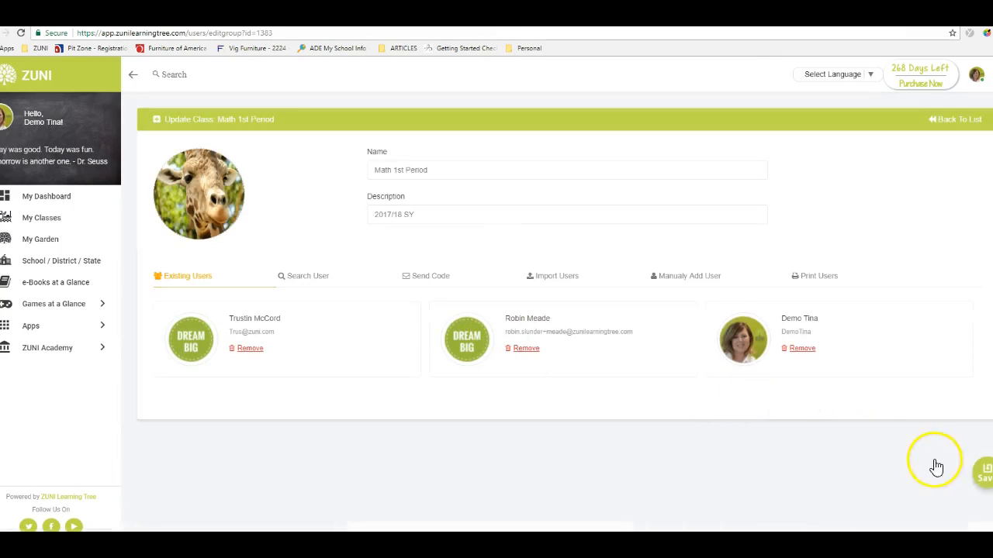
{"action": "left_click", "coordinate": [981, 474]}
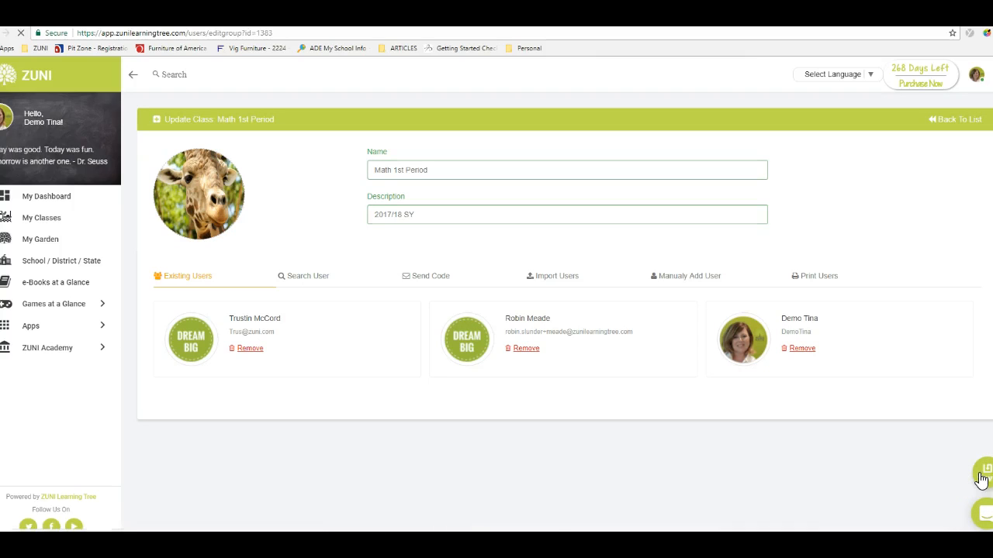